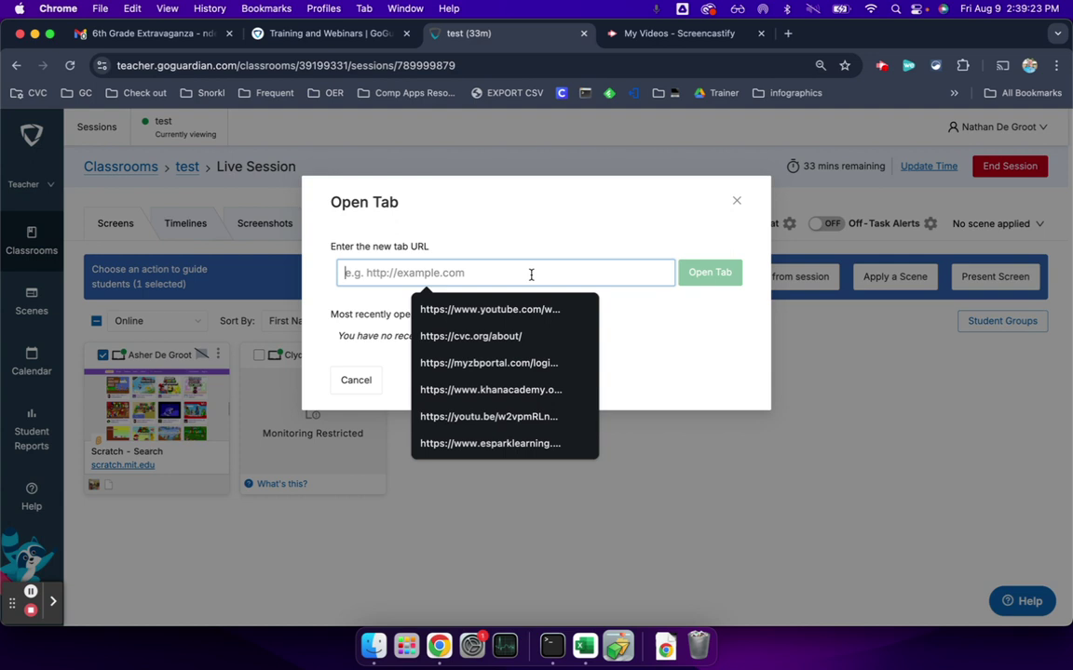
{"action": "left_click", "coordinate": [474, 336]}
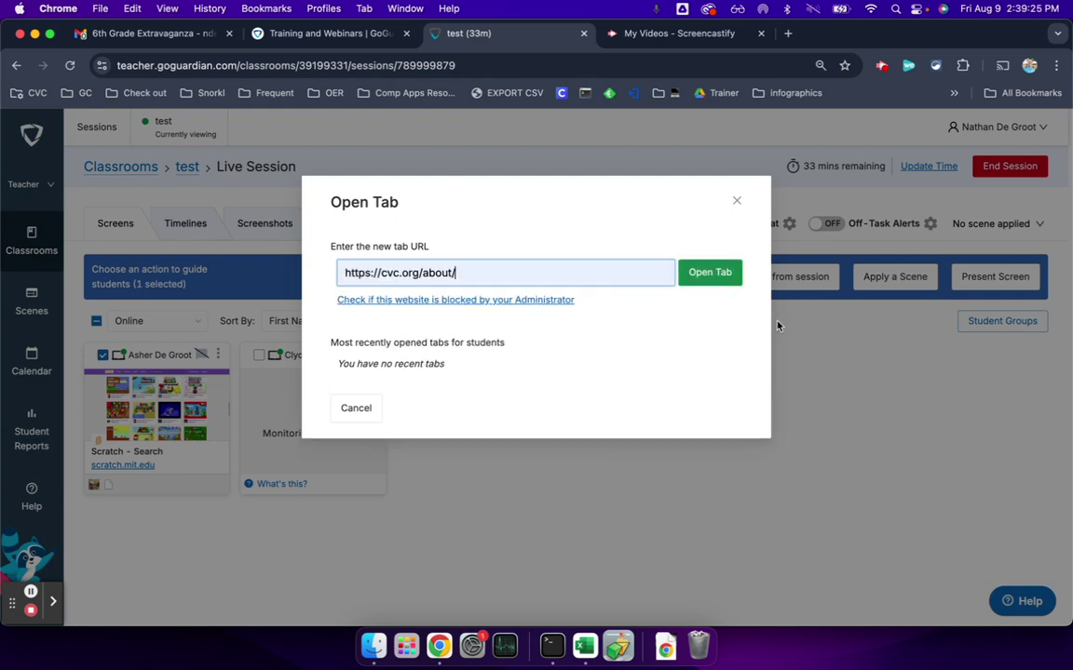
{"action": "left_click", "coordinate": [709, 273]}
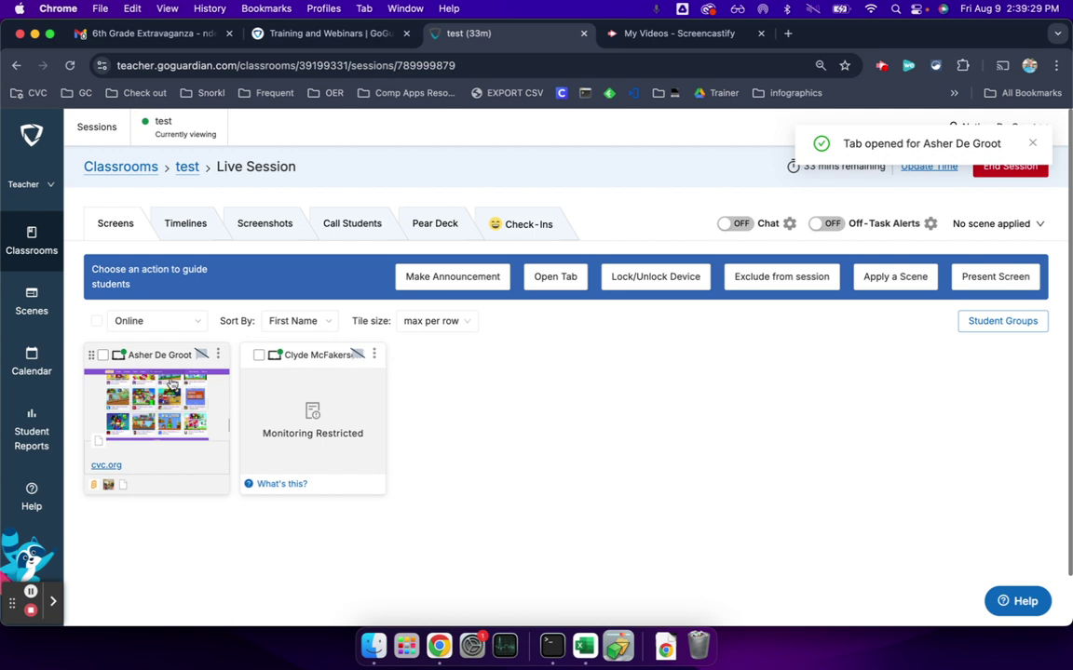
{"action": "left_click", "coordinate": [184, 422]}
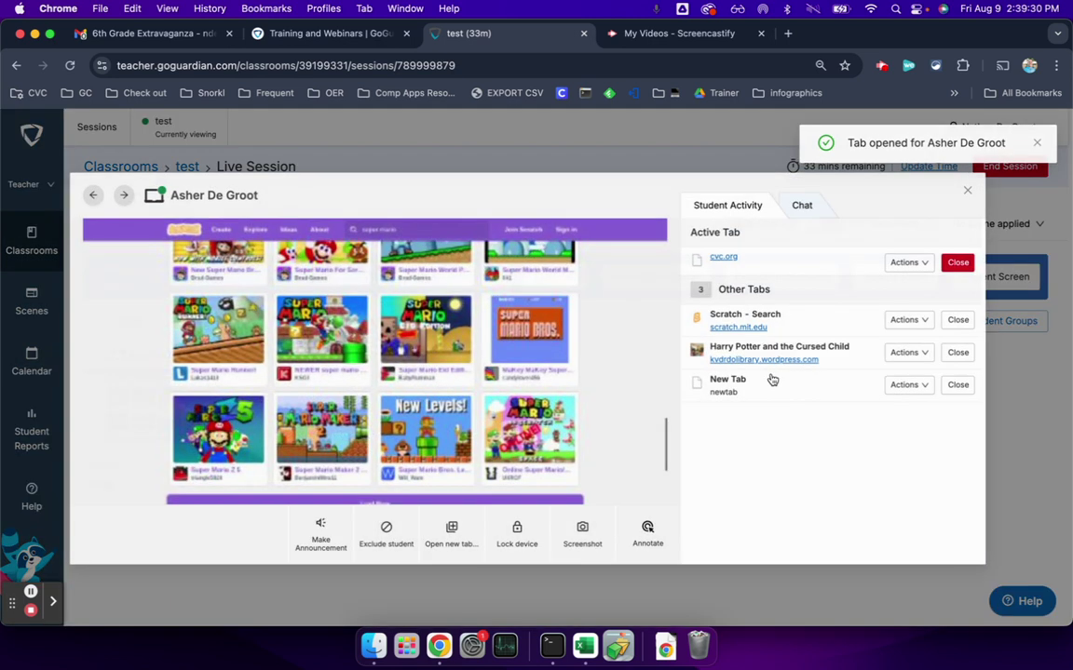
{"action": "left_click", "coordinate": [987, 185]}
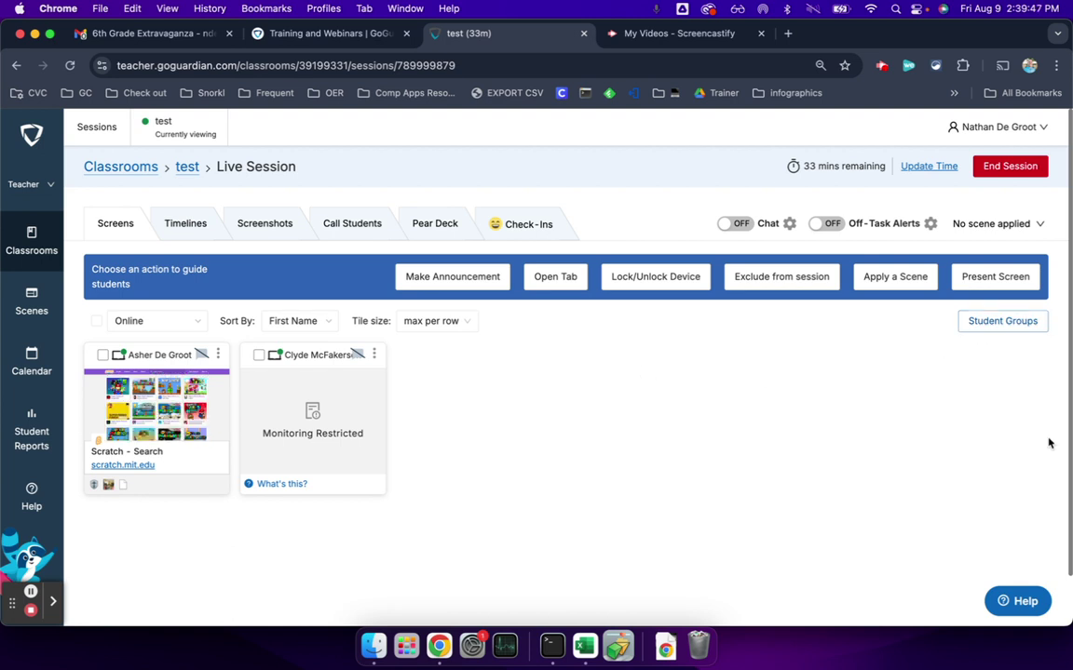
{"action": "left_click", "coordinate": [995, 322]}
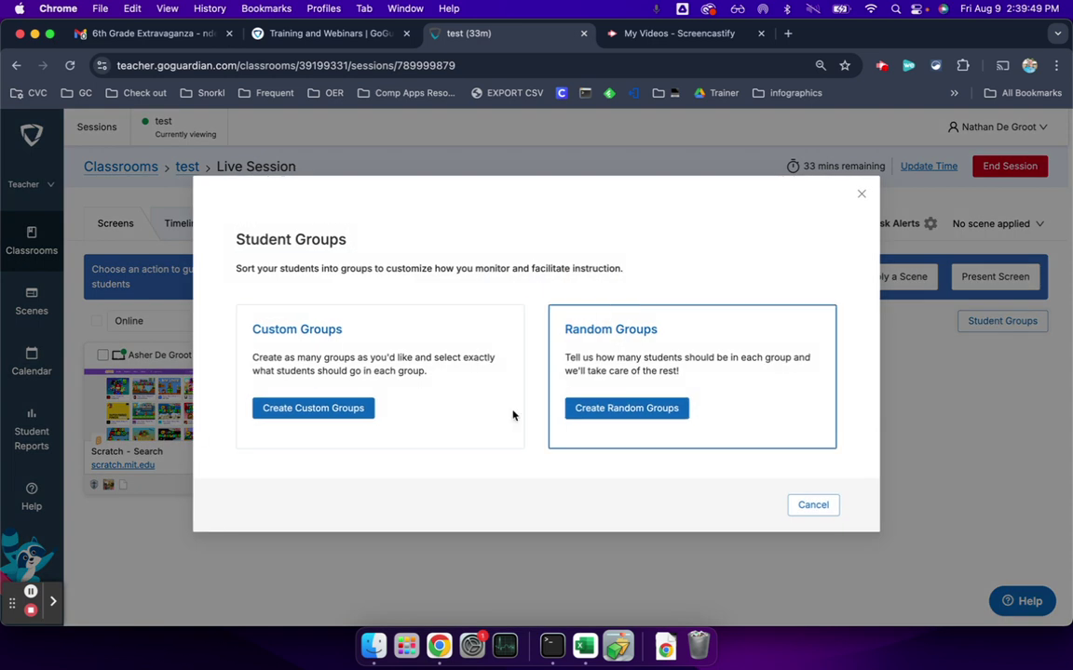
{"action": "left_click", "coordinate": [335, 415]}
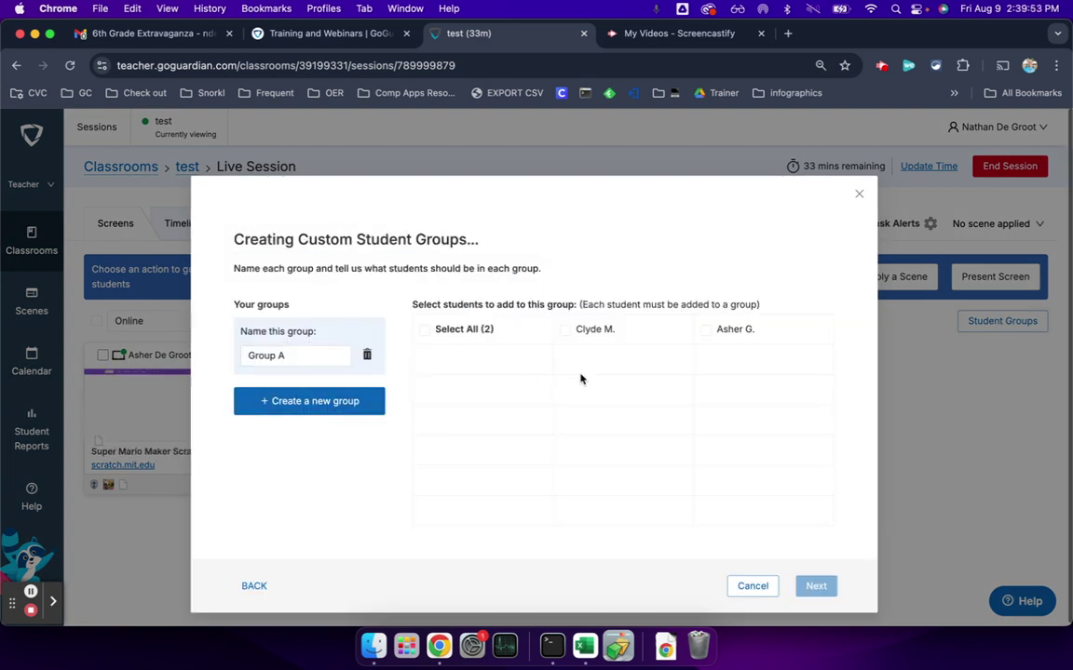
{"action": "left_click", "coordinate": [305, 398]}
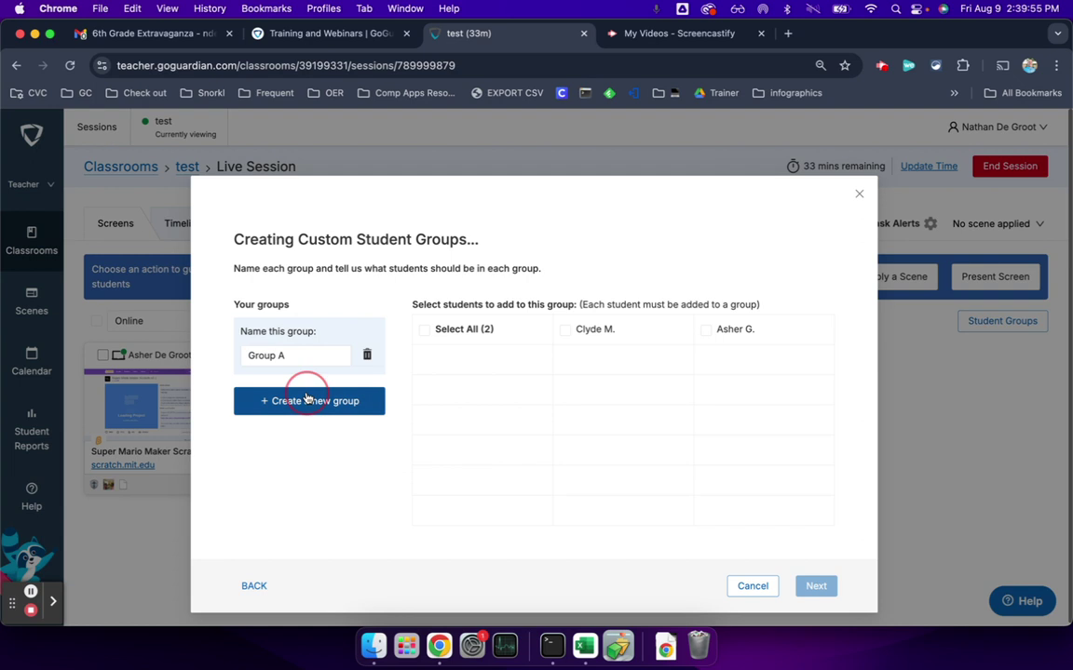
{"action": "left_click", "coordinate": [255, 587]}
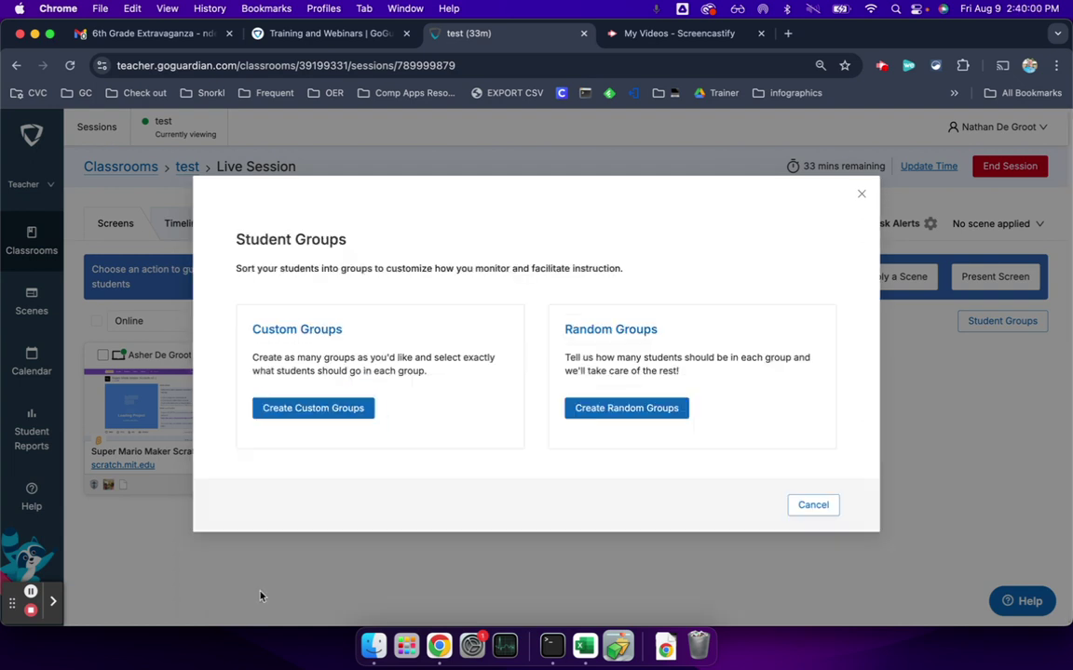
{"action": "left_click", "coordinate": [812, 505]}
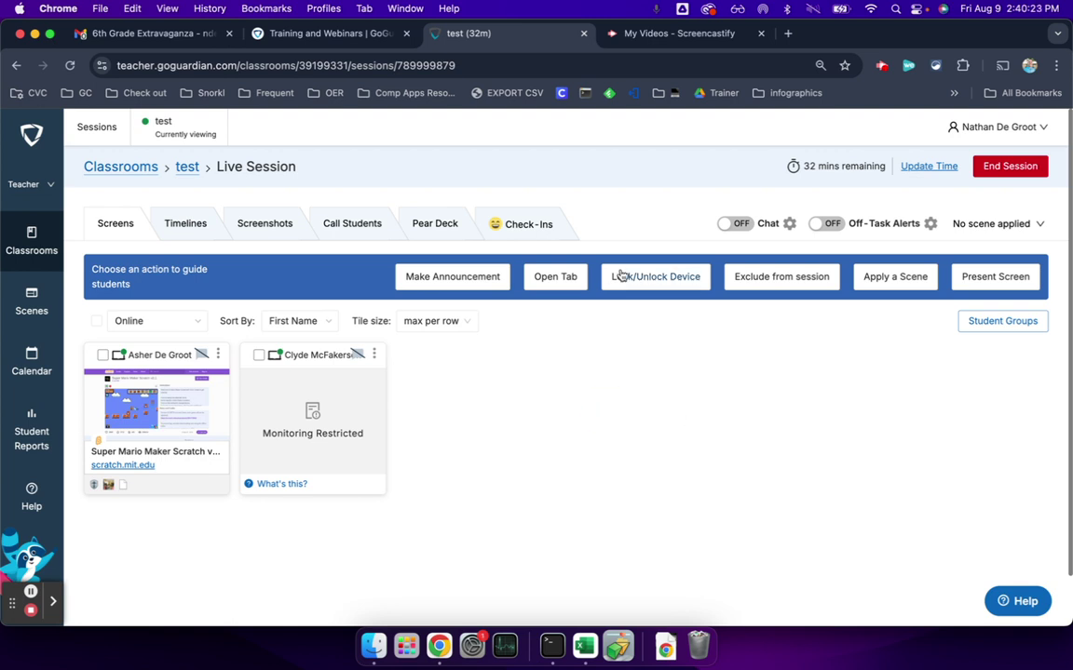
- Lock the monitored online student's device without a message, inspect the locked view, and unlock the device
{"action": "left_click", "coordinate": [94, 321]}
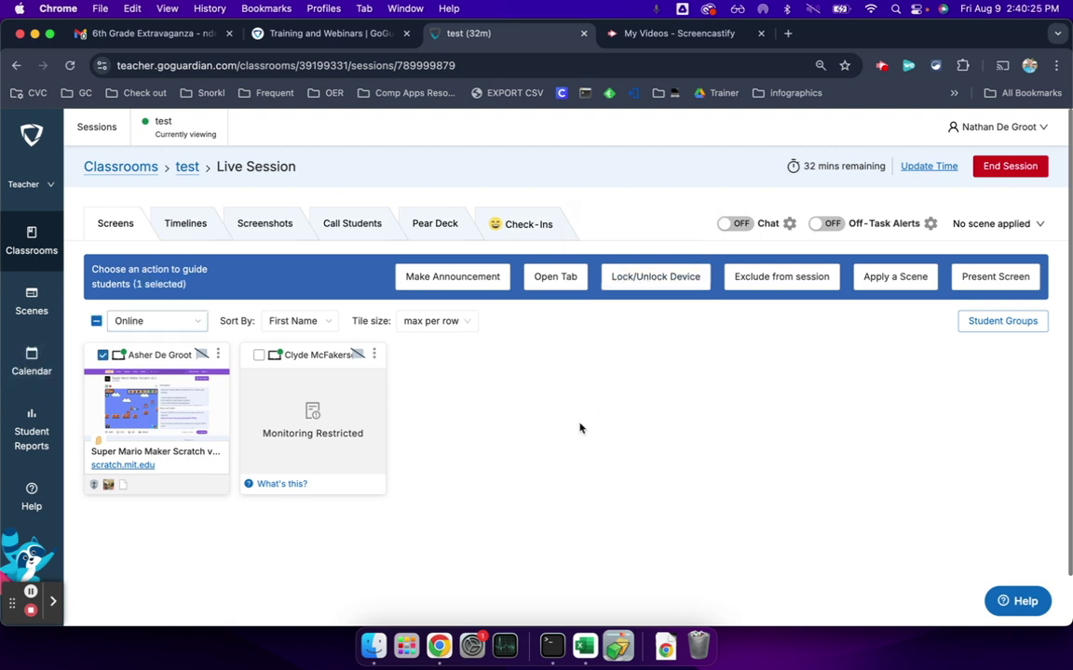
{"action": "left_click", "coordinate": [654, 277]}
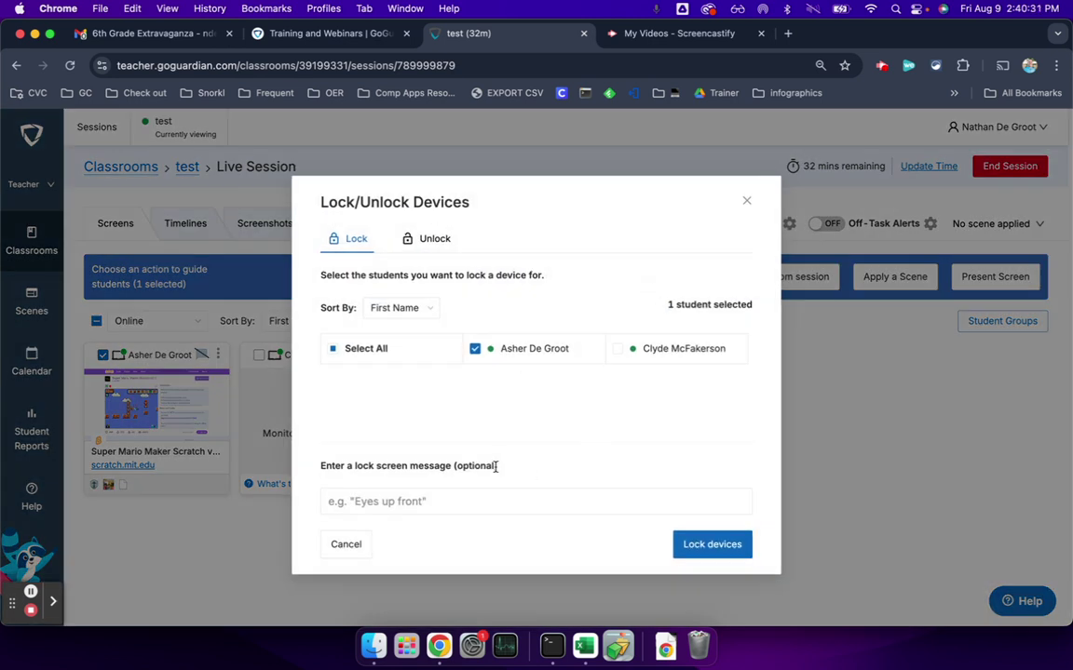
{"action": "left_click", "coordinate": [712, 545]}
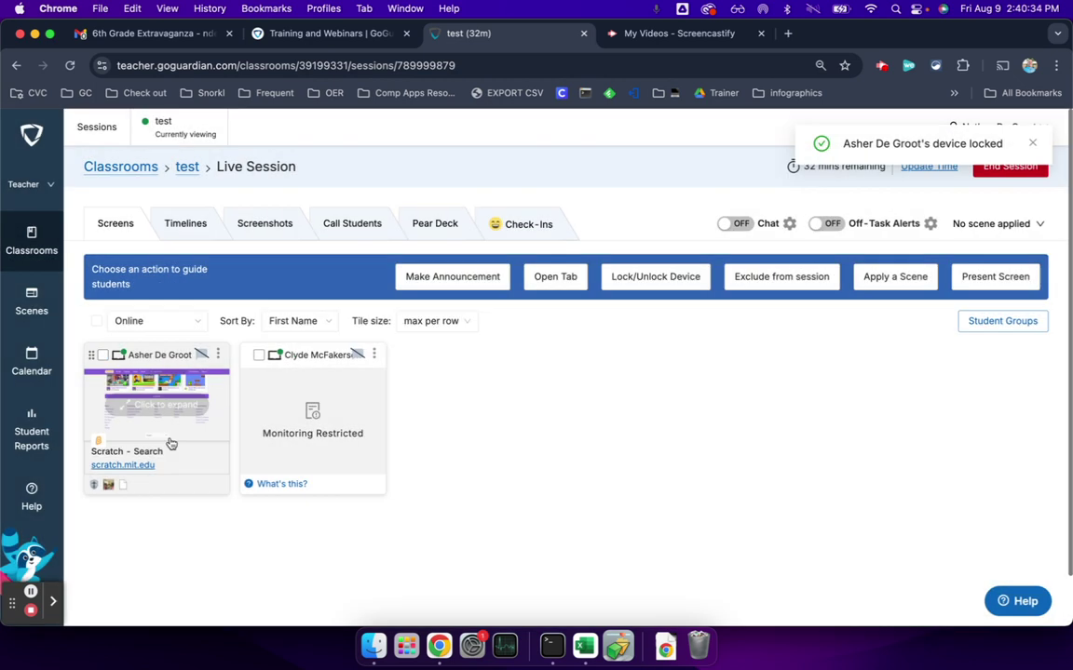
{"action": "left_click", "coordinate": [171, 439]}
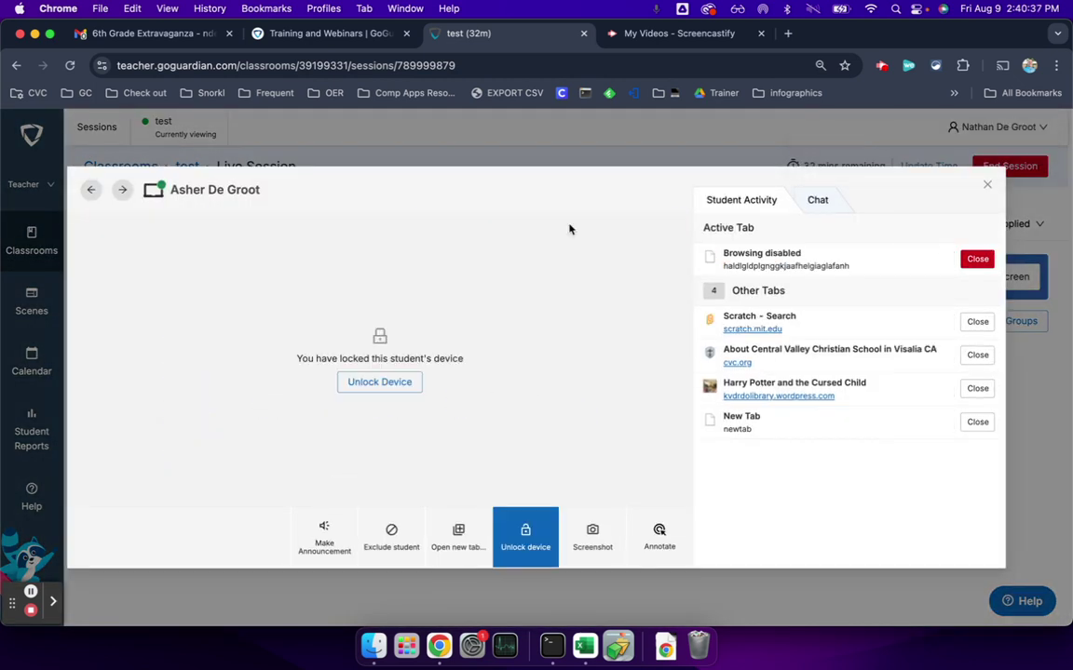
{"action": "left_click", "coordinate": [988, 188]}
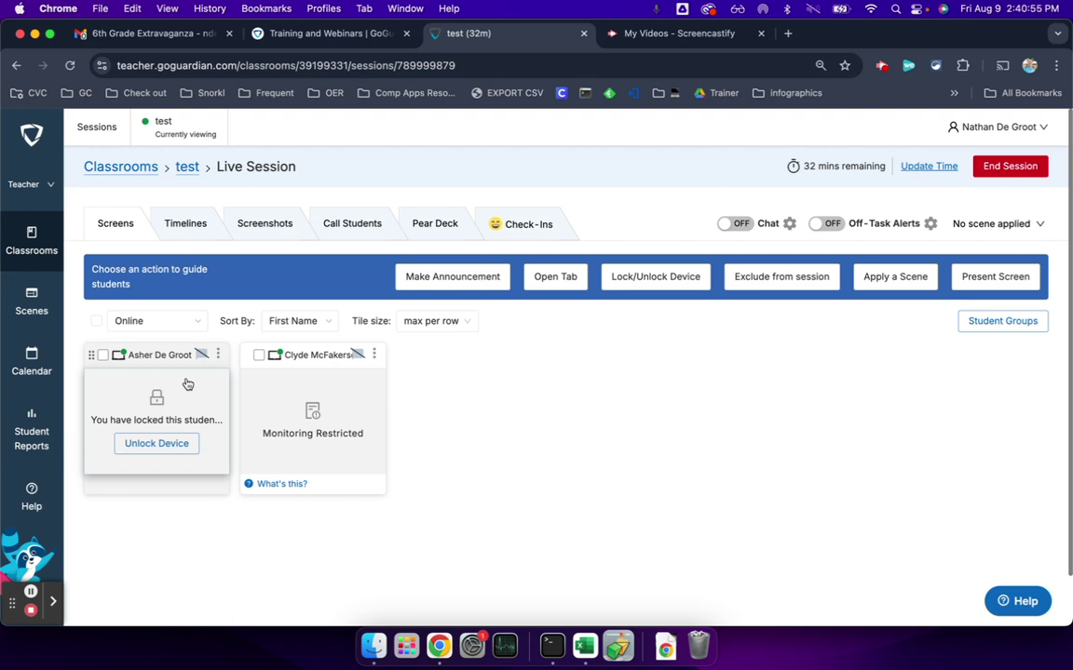
{"action": "left_click", "coordinate": [160, 446]}
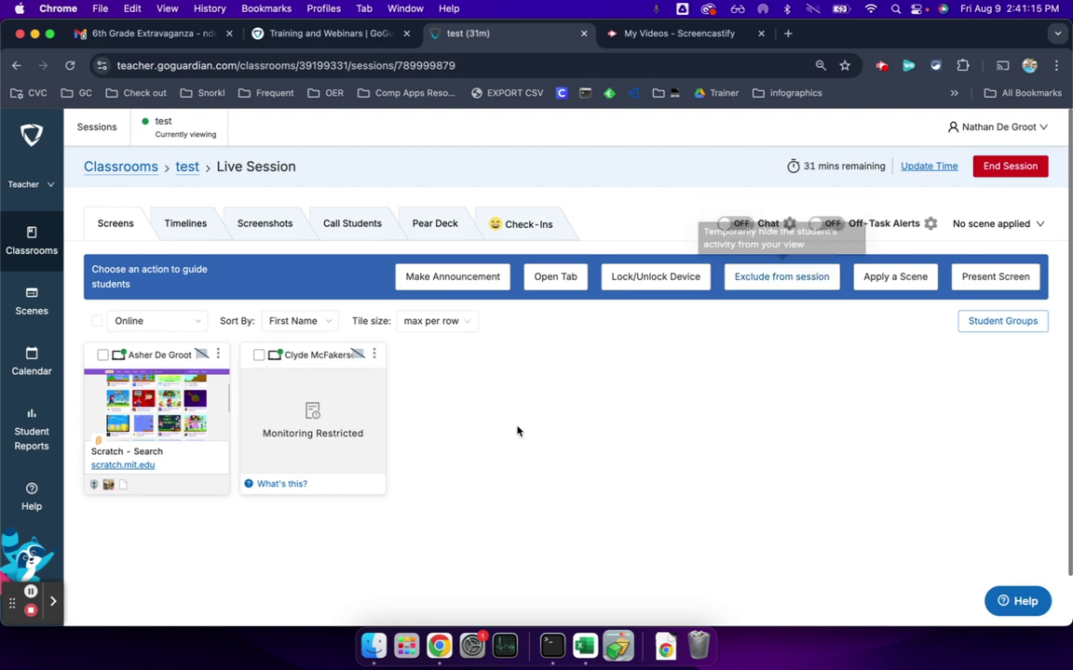
- Exclude the student whose monitoring is restricted from the current session
{"action": "left_click", "coordinate": [259, 355]}
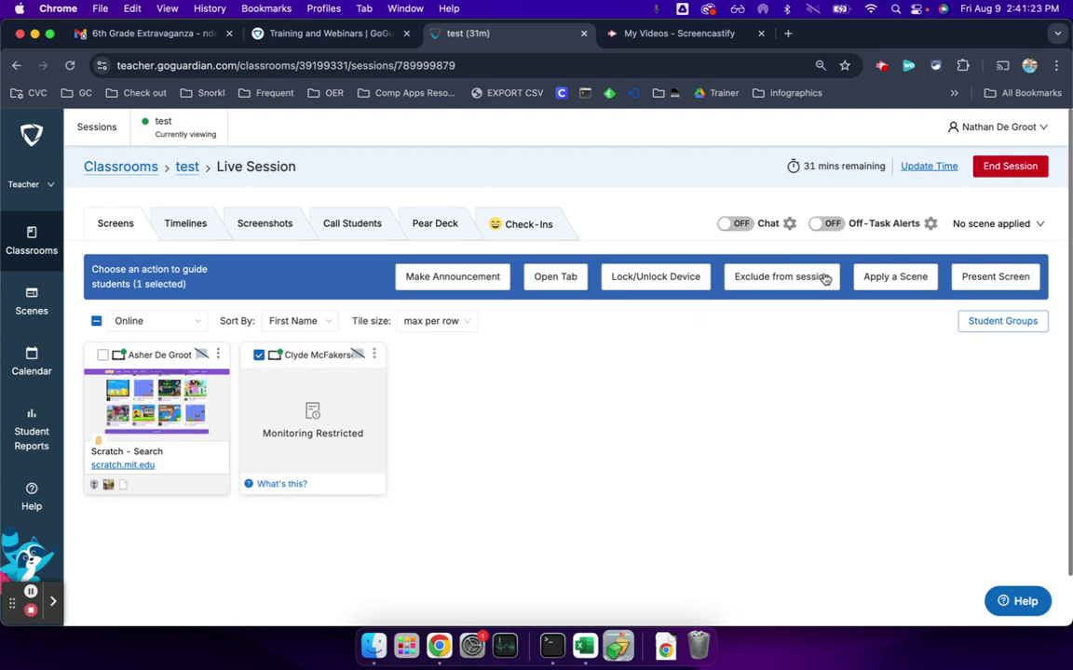
{"action": "left_click", "coordinate": [782, 278]}
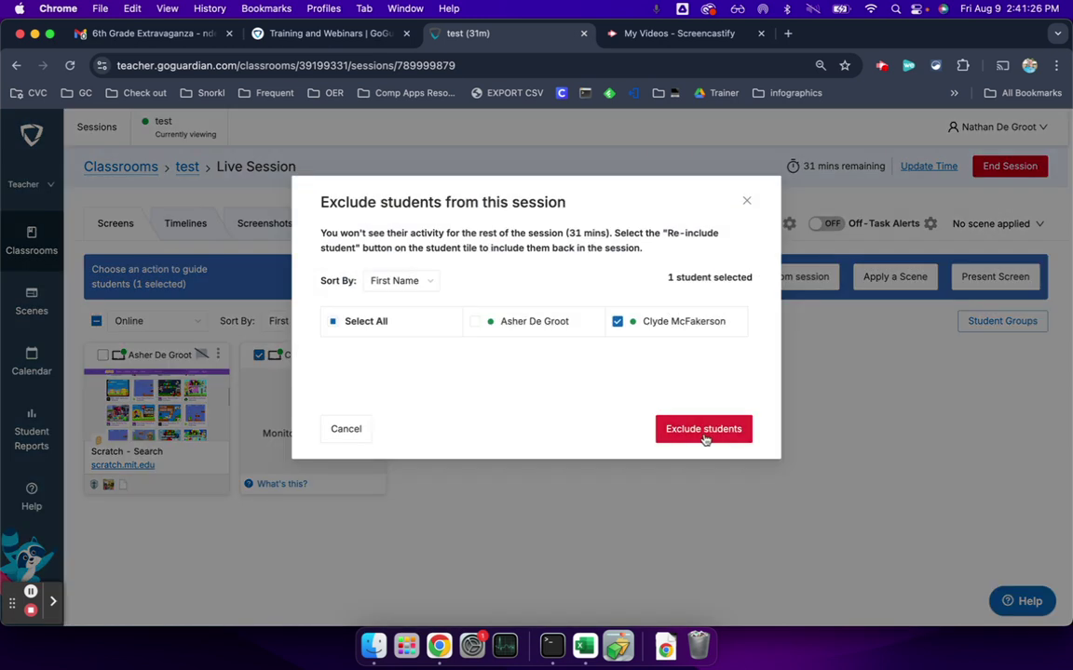
{"action": "left_click", "coordinate": [702, 429]}
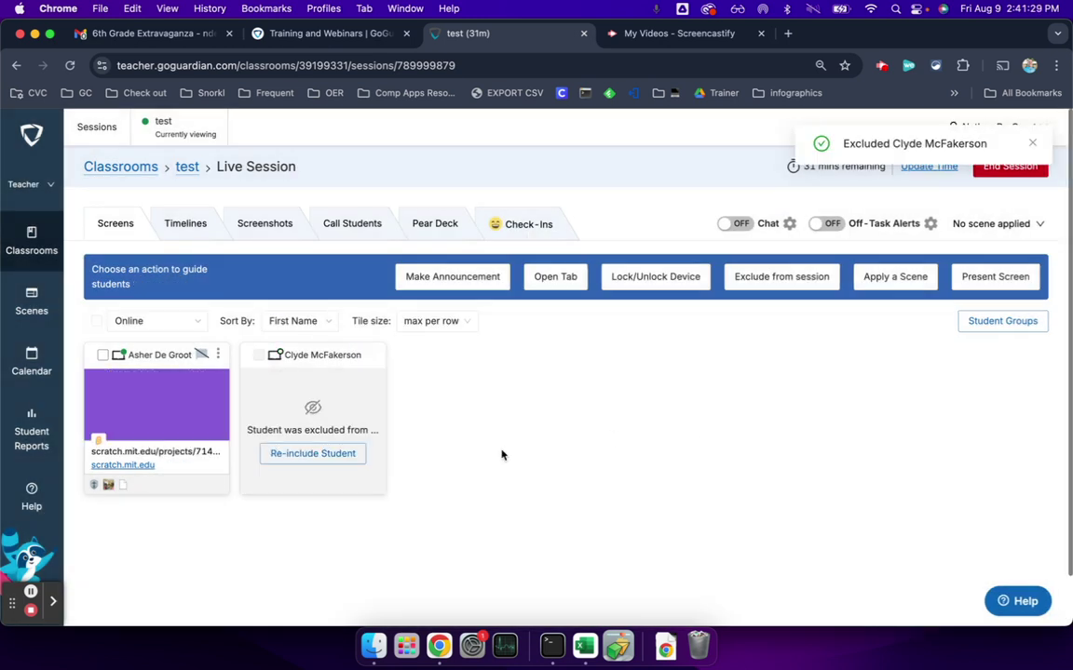
{"action": "left_click", "coordinate": [782, 434]}
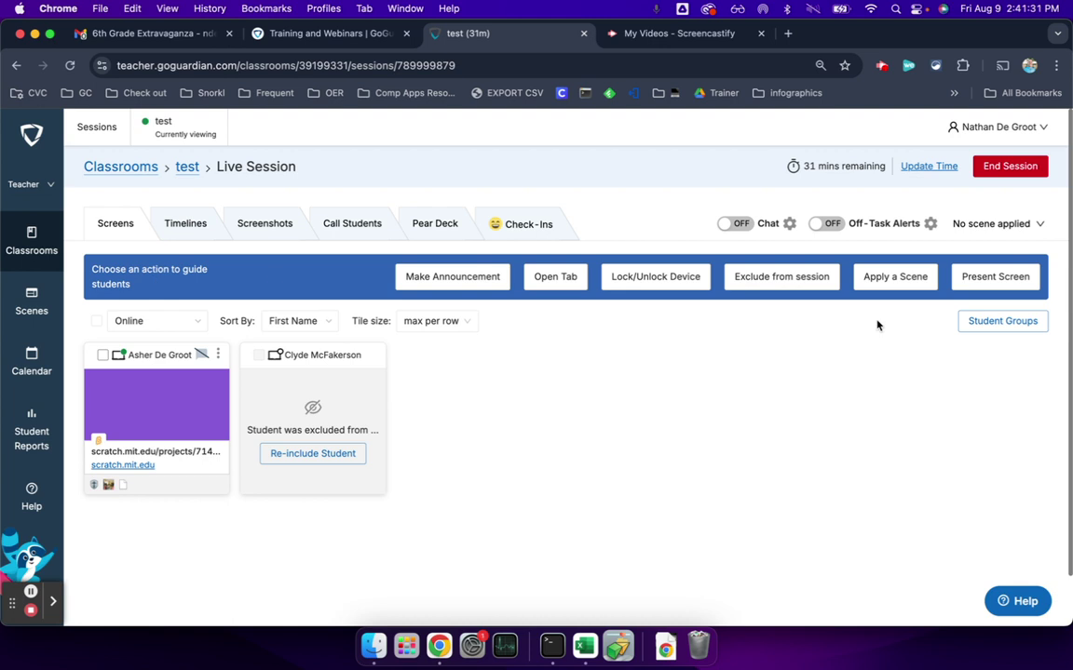
- Open the screen presentation setup and examine its camera, microphone, screen, recording and student lock settings
{"action": "left_click", "coordinate": [1015, 278]}
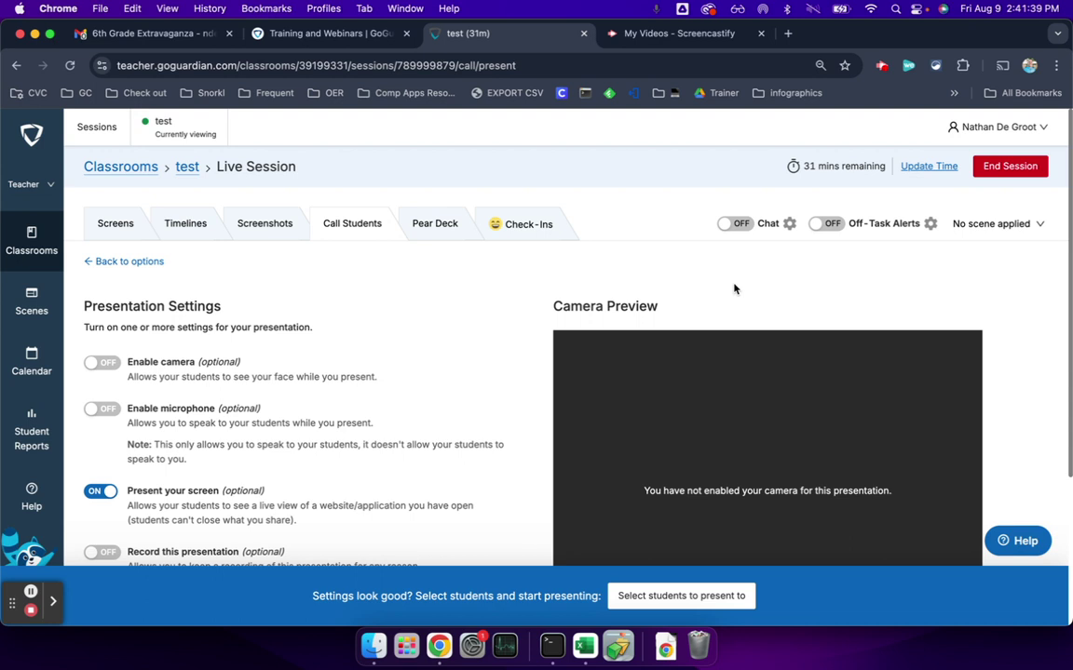
{"action": "scroll", "coordinate": [469, 352], "scroll_direction": "down", "scroll_amount": 5}
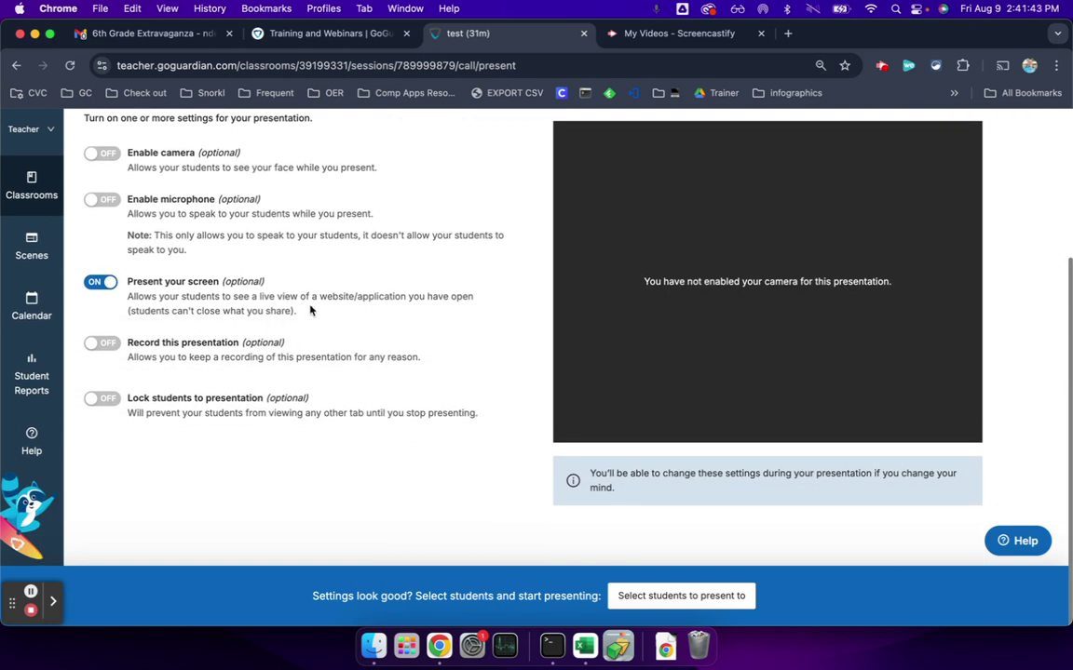
{"action": "scroll", "coordinate": [279, 307], "scroll_direction": "up", "scroll_amount": 2}
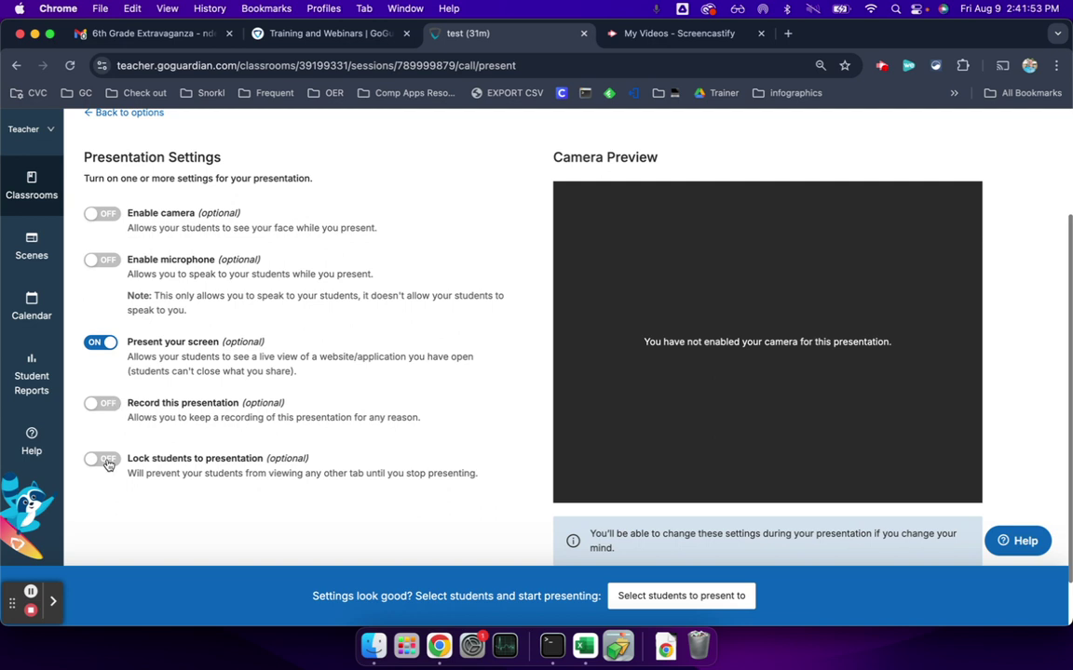
{"action": "scroll", "coordinate": [599, 450], "scroll_direction": "down", "scroll_amount": 1}
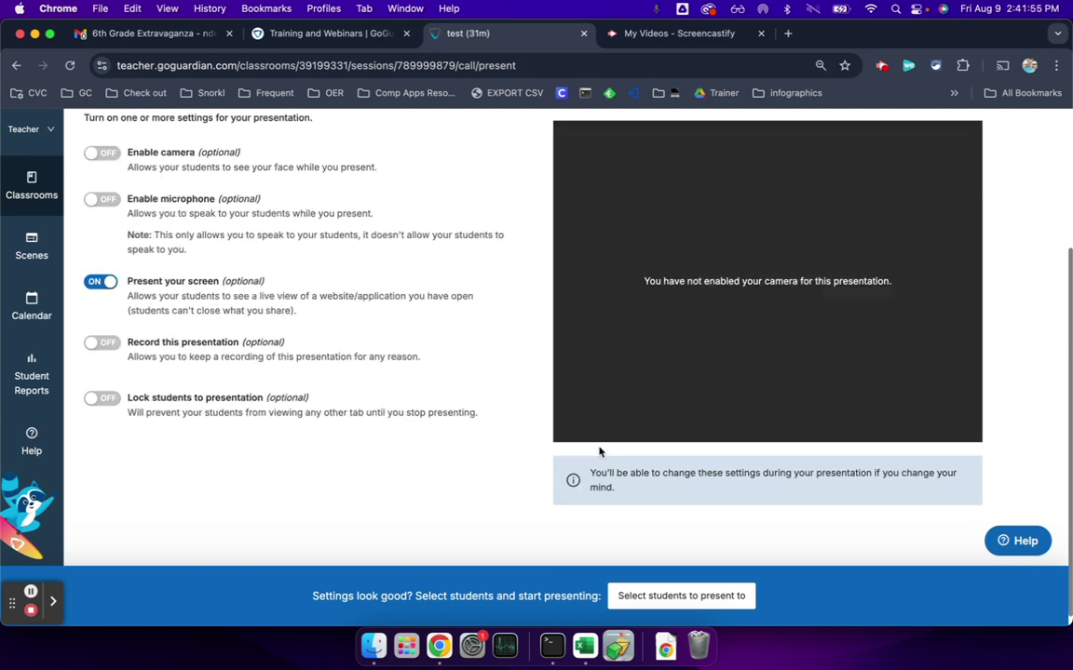
{"action": "scroll", "coordinate": [598, 450], "scroll_direction": "up", "scroll_amount": 4}
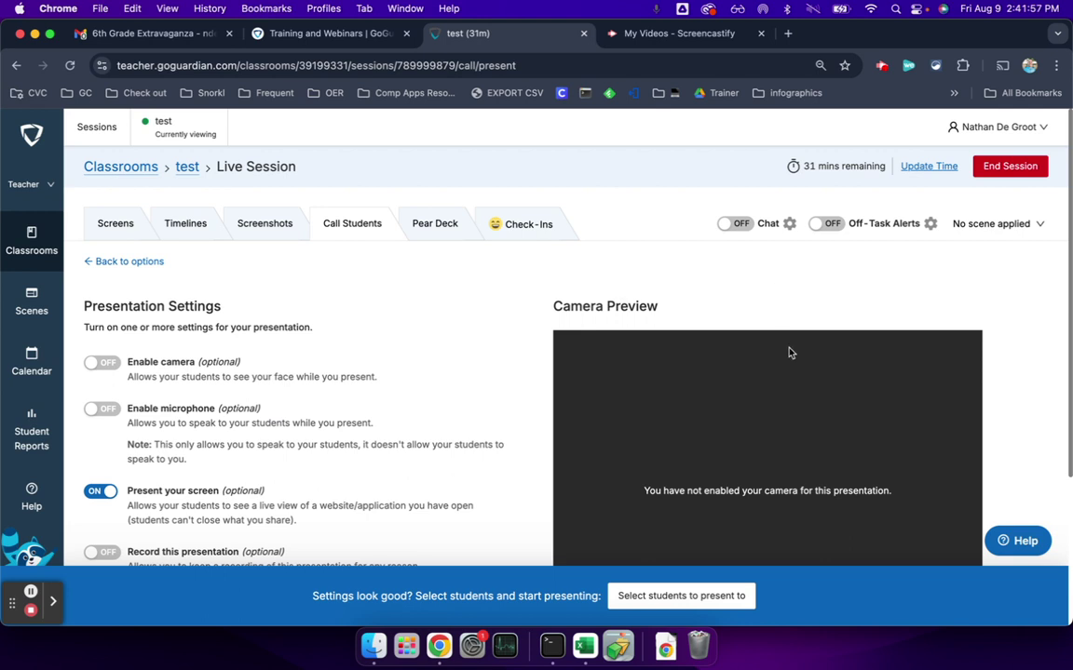
{"action": "scroll", "coordinate": [483, 297], "scroll_direction": "down", "scroll_amount": 1}
{"action": "scroll", "coordinate": [456, 301], "scroll_direction": "down", "scroll_amount": 5}
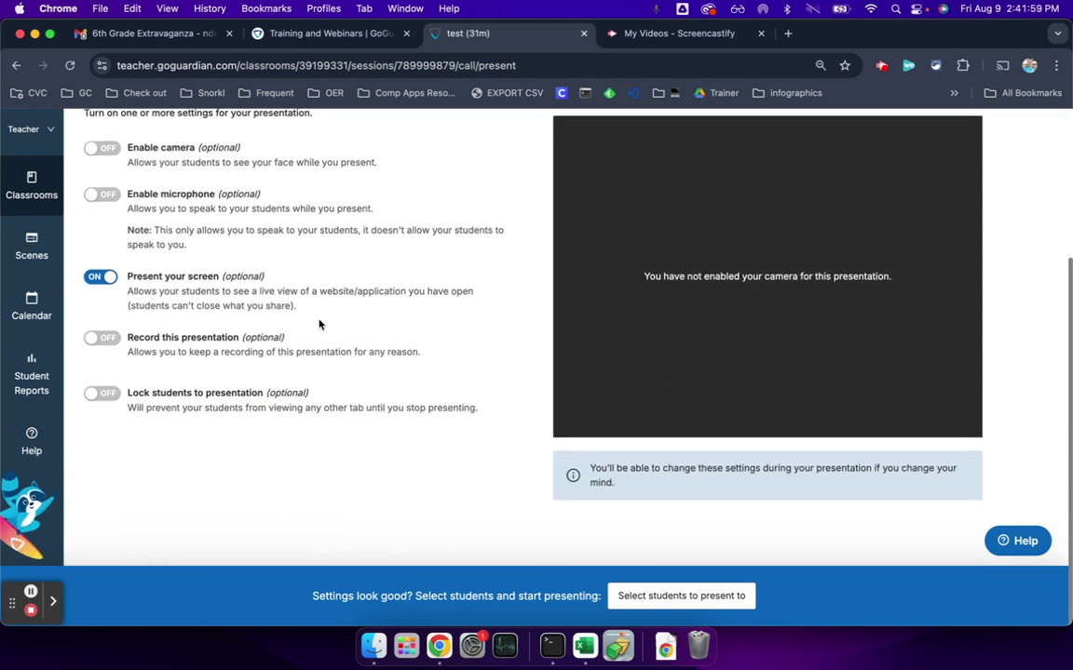
{"action": "scroll", "coordinate": [783, 299], "scroll_direction": "up", "scroll_amount": 5}
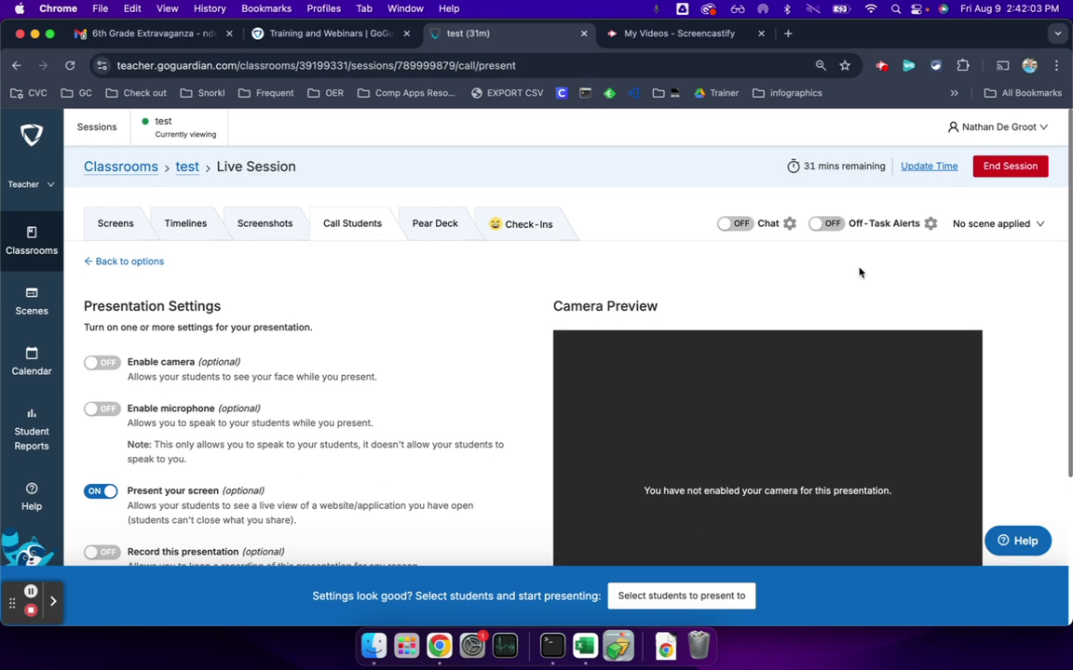
- Return to the call options, start a lecture setup and enable only presenting the screen
{"action": "left_click", "coordinate": [120, 266]}
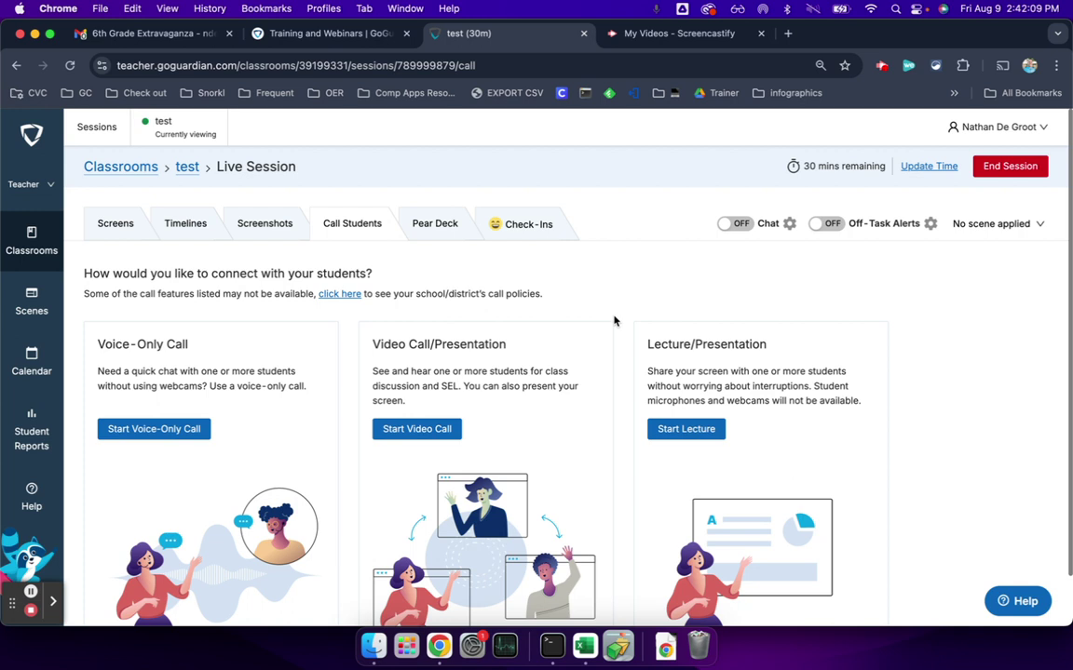
{"action": "scroll", "coordinate": [619, 326], "scroll_direction": "down", "scroll_amount": 2}
{"action": "scroll", "coordinate": [623, 279], "scroll_direction": "up", "scroll_amount": 2}
{"action": "left_click", "coordinate": [679, 433]}
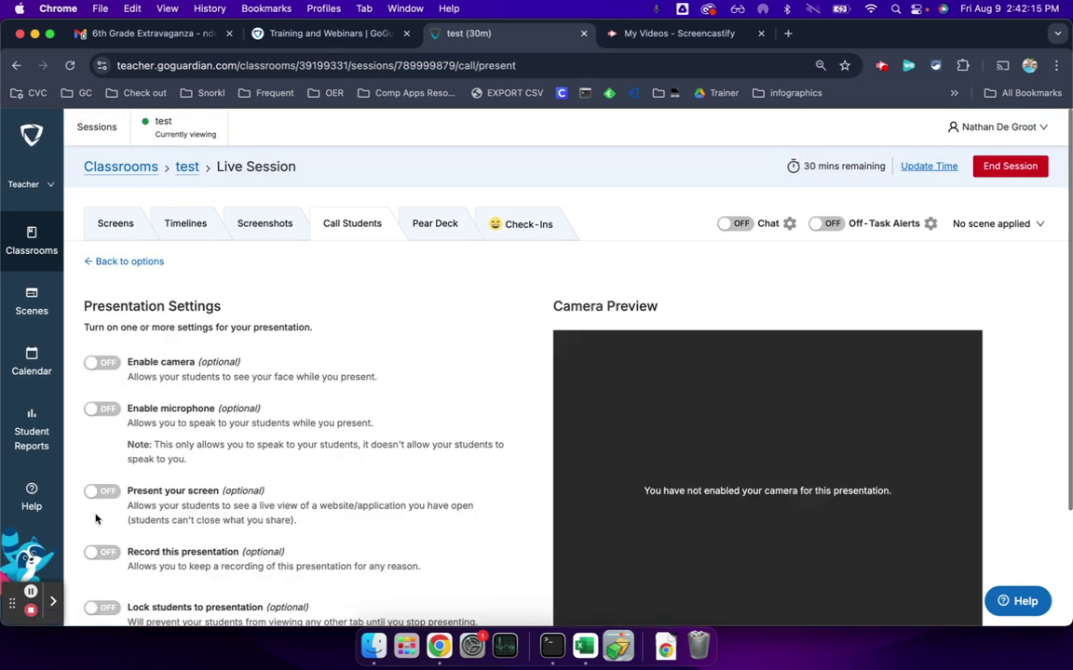
{"action": "scroll", "coordinate": [201, 448], "scroll_direction": "down", "scroll_amount": 3}
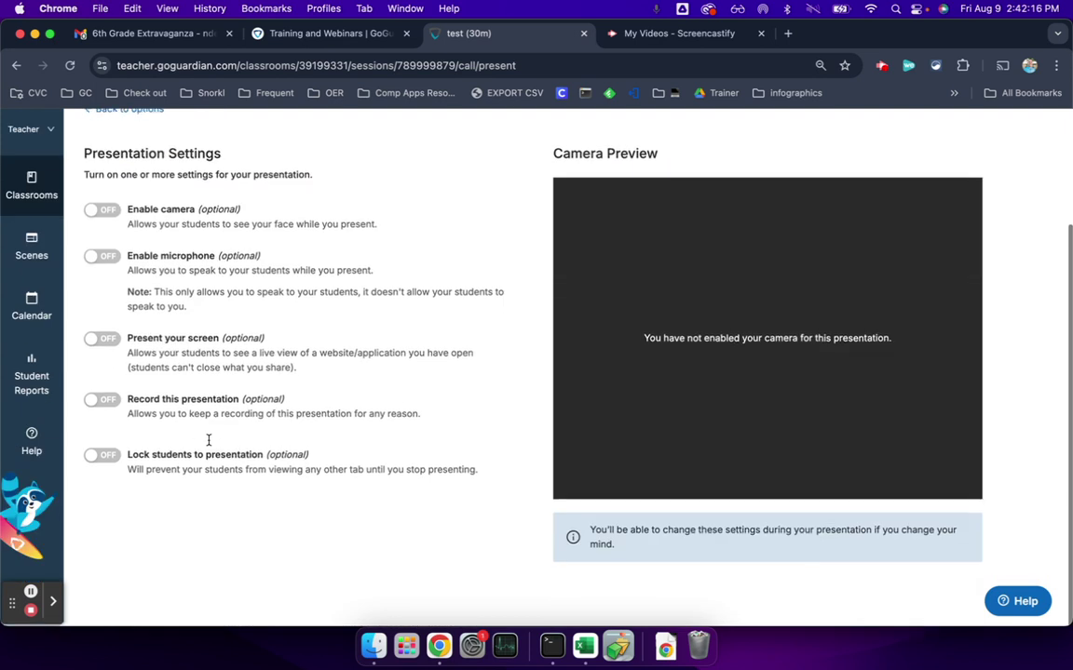
{"action": "left_click", "coordinate": [103, 343]}
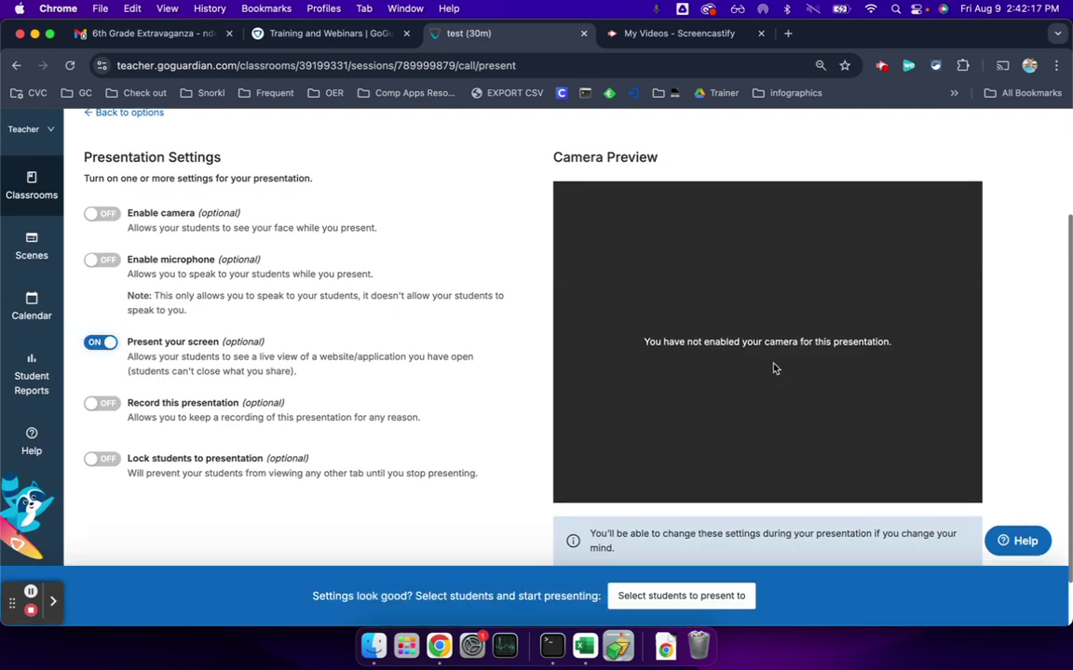
- Select the available online student as the presentation audience and proceed to choosing what to share
{"action": "left_click", "coordinate": [675, 598]}
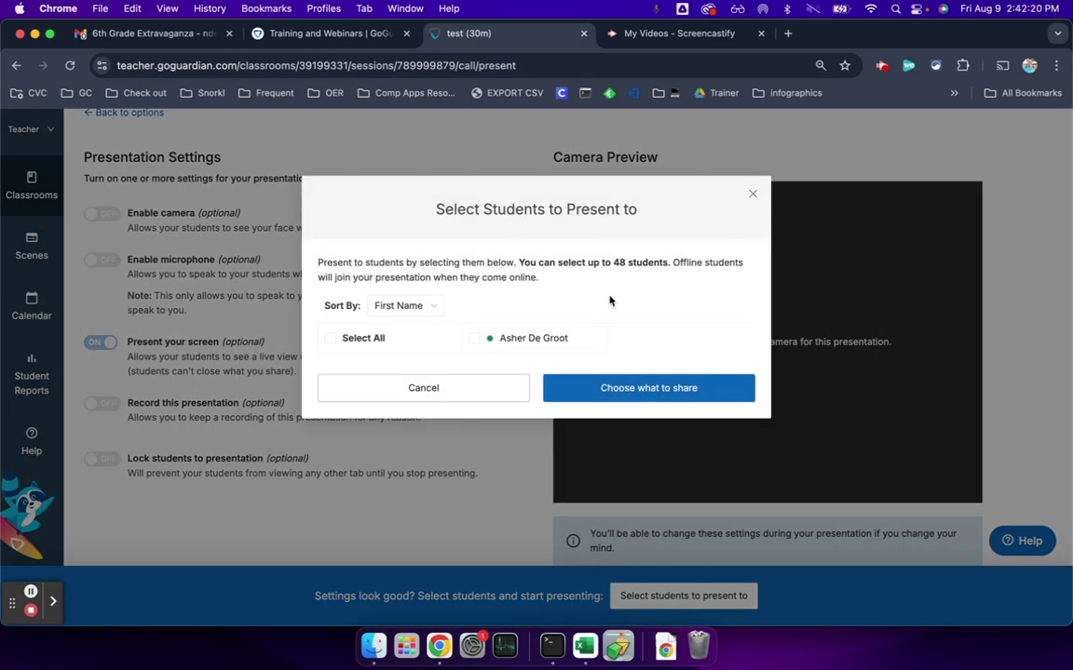
{"action": "left_click", "coordinate": [474, 339]}
{"action": "left_click", "coordinate": [654, 395]}
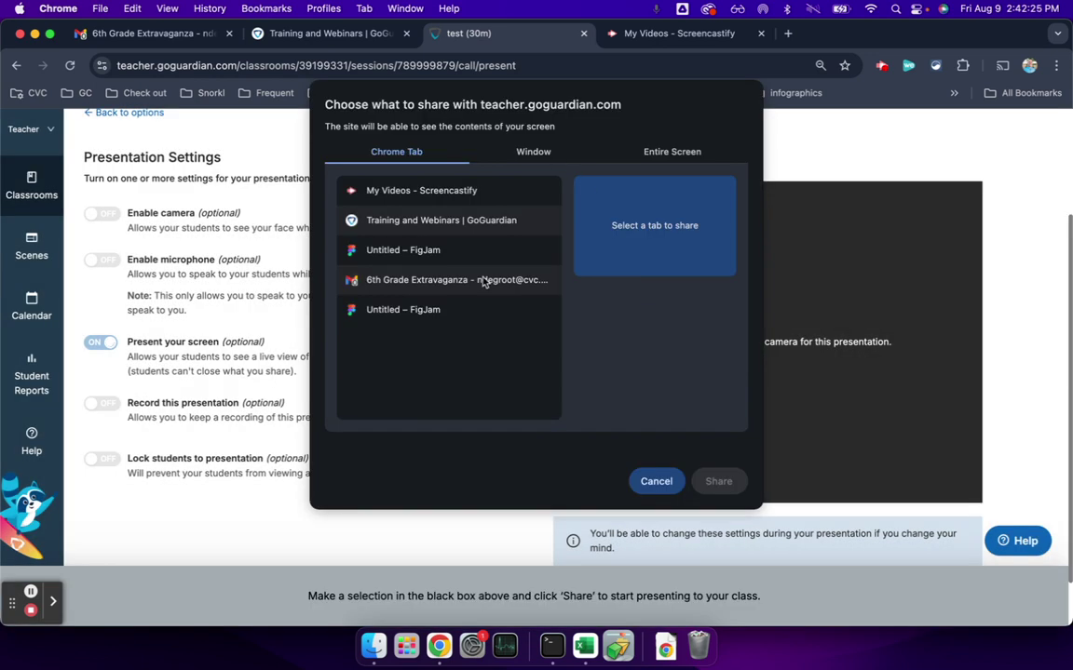
- Check the available windows for sharing, then share the "Training and Webinars | GoGuardian" browser tab with the student
{"action": "left_click", "coordinate": [526, 150]}
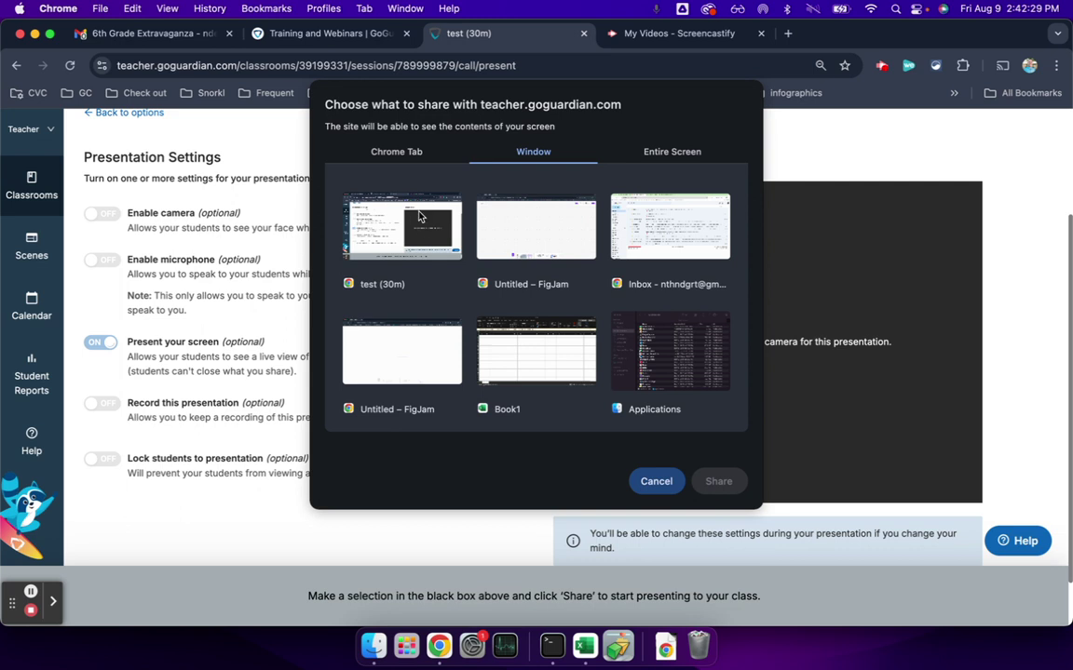
{"action": "left_click", "coordinate": [401, 160]}
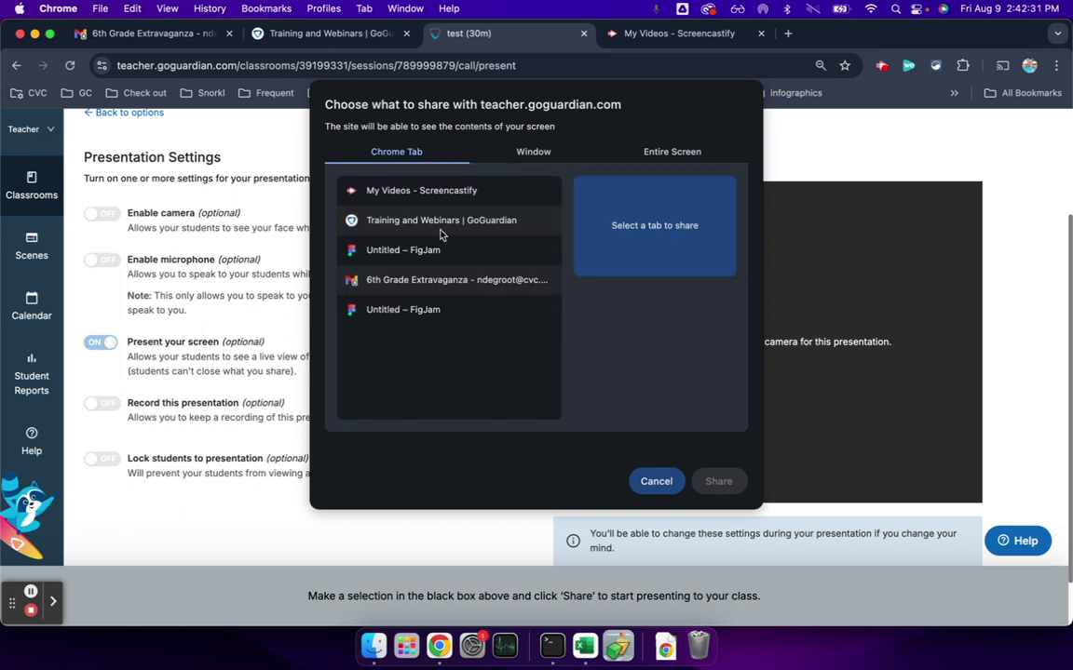
{"action": "left_click", "coordinate": [470, 229]}
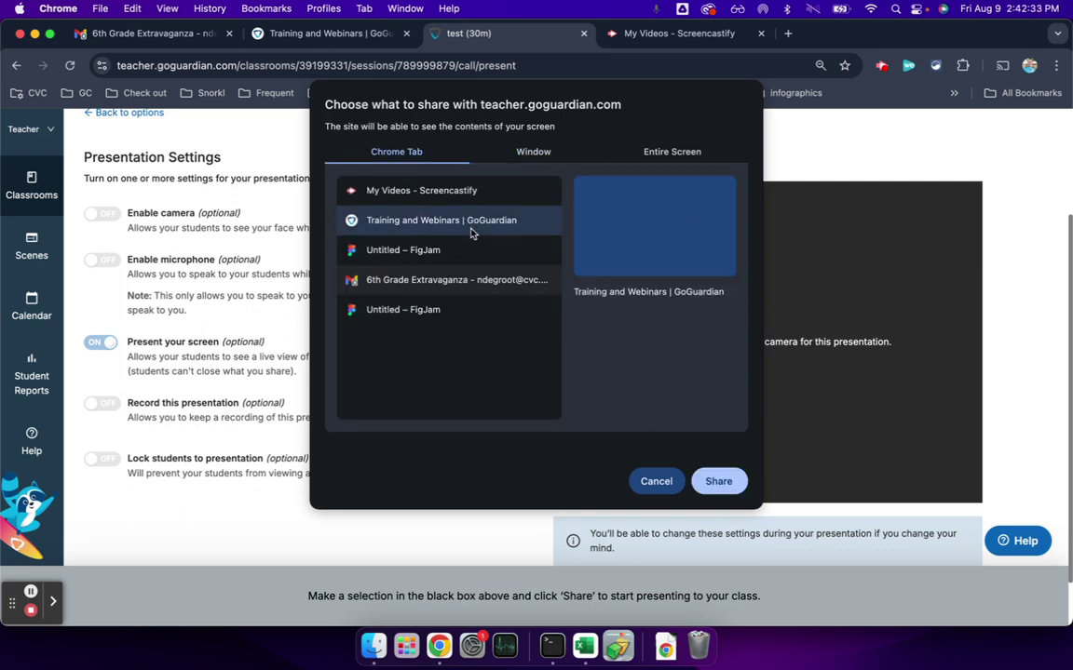
{"action": "left_click", "coordinate": [742, 490]}
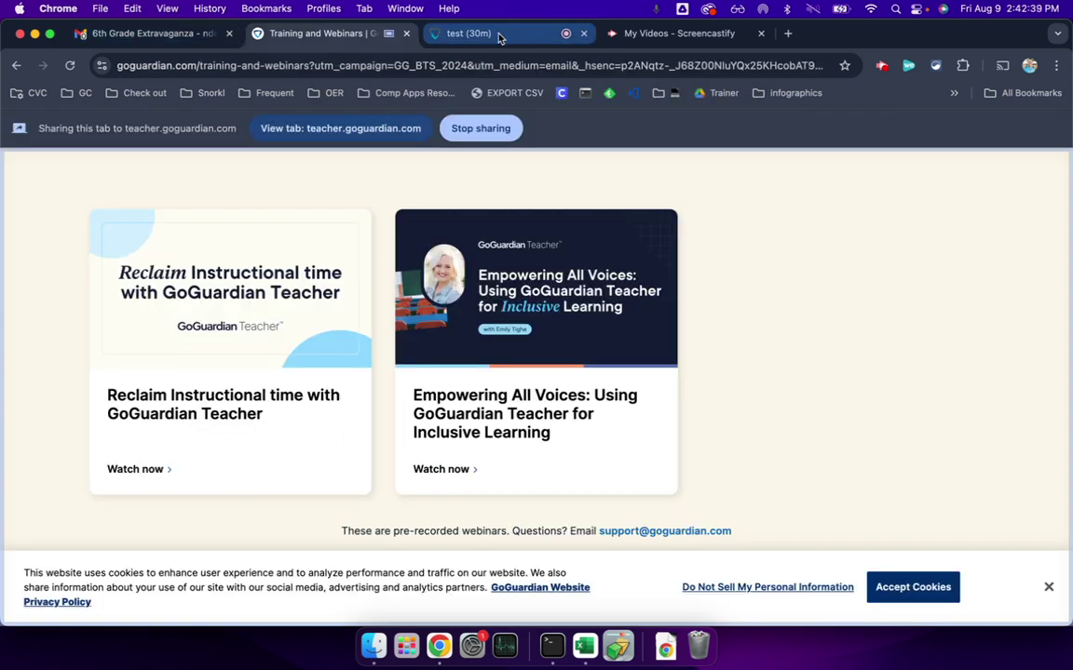
- Return to the live test session, show the student screens and open the online student's detailed view
{"action": "left_click", "coordinate": [448, 30]}
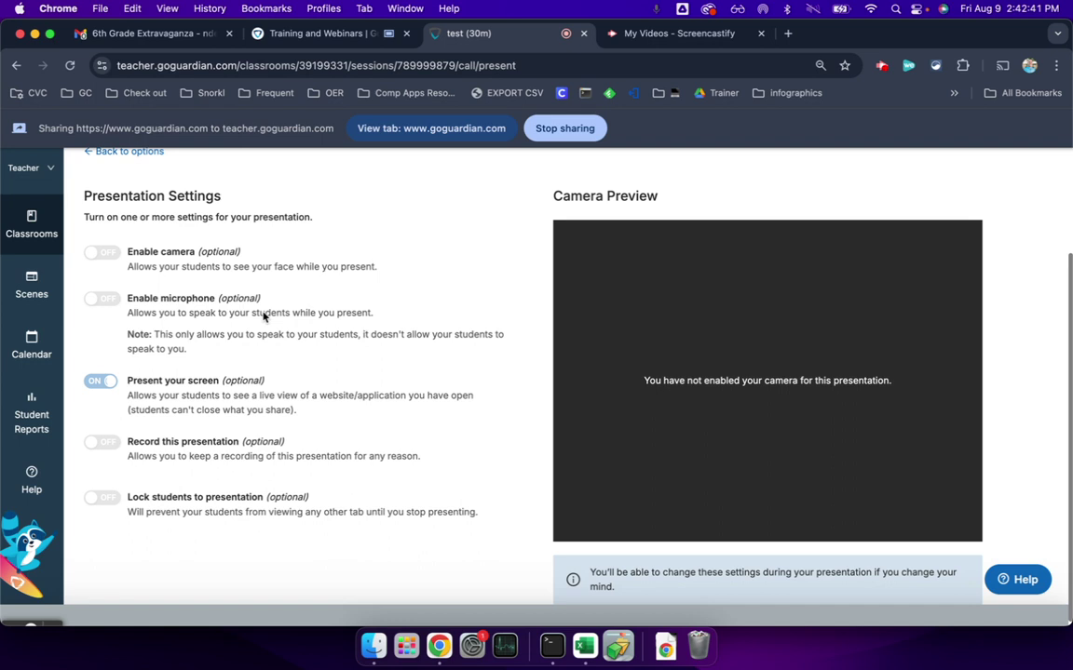
{"action": "left_click", "coordinate": [120, 259]}
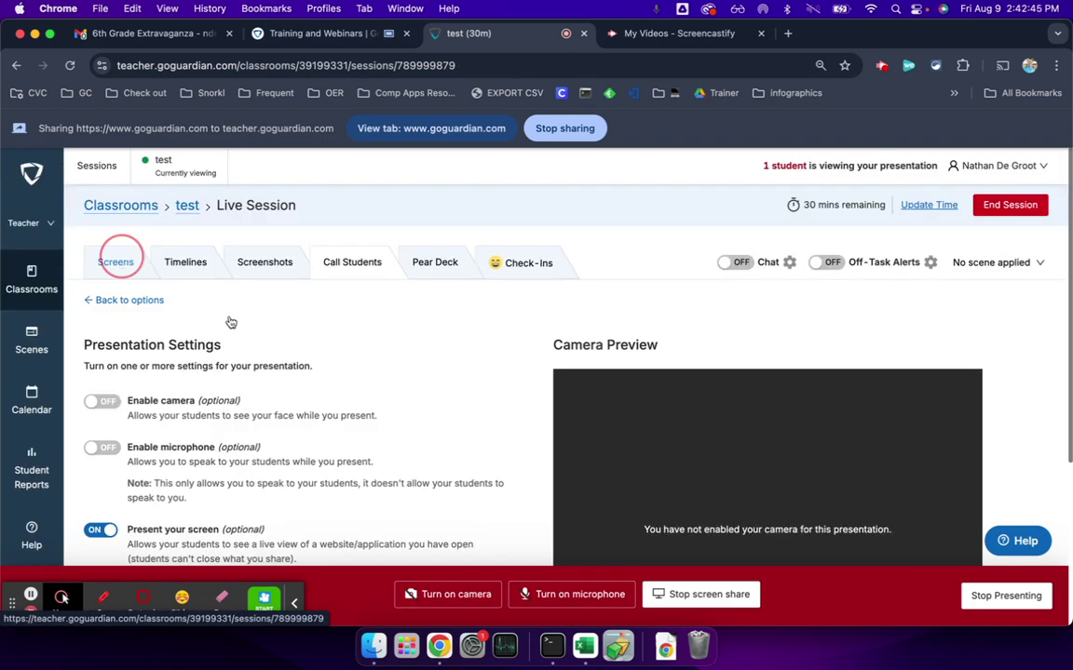
{"action": "left_click", "coordinate": [121, 262]}
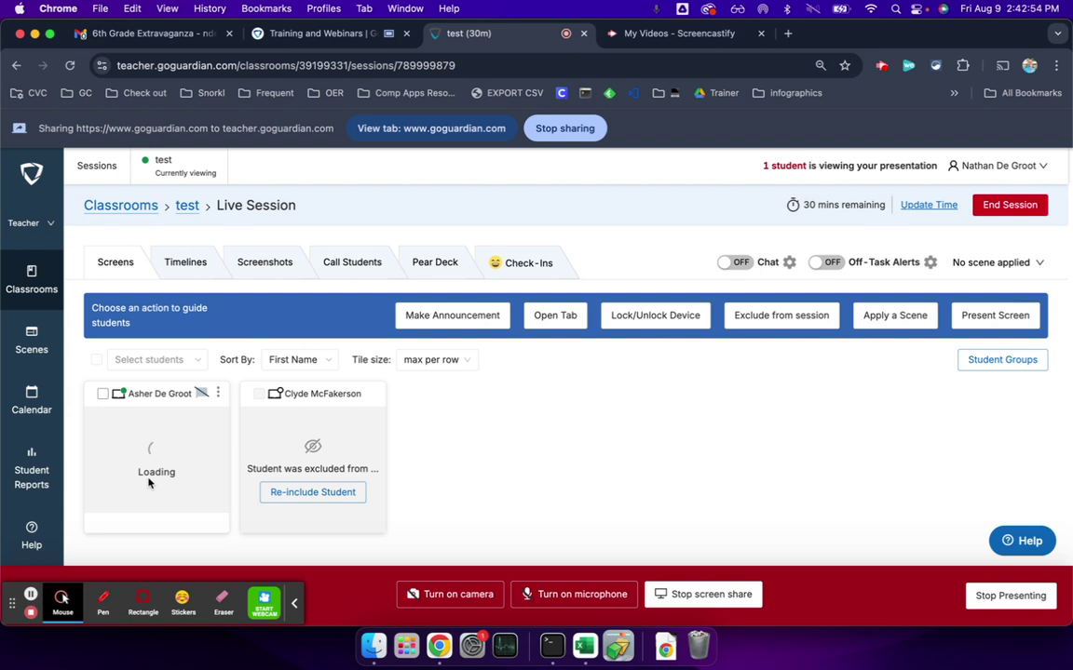
{"action": "left_click", "coordinate": [207, 419]}
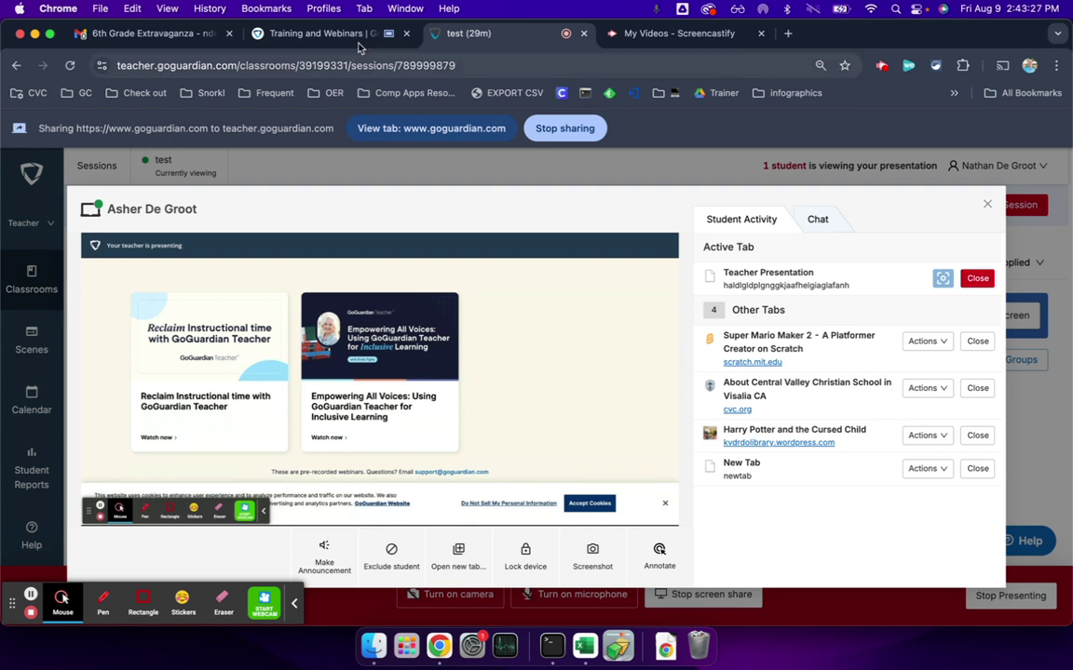
- Move the shared training page down to its footer and return to the session to check the student's live view
{"action": "left_click", "coordinate": [289, 35]}
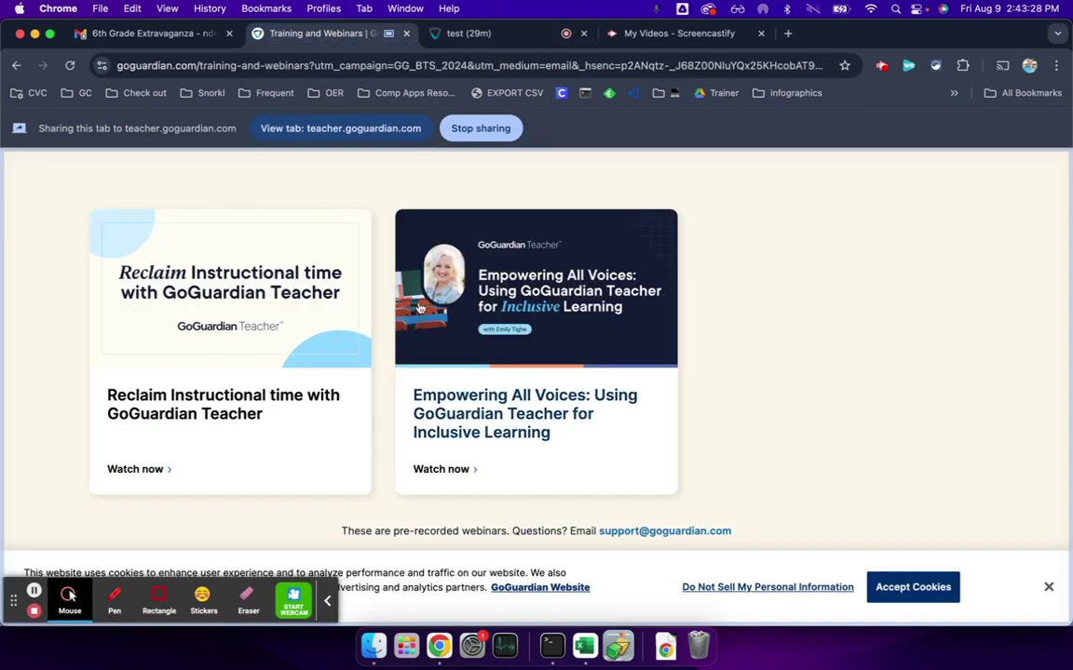
{"action": "scroll", "coordinate": [419, 308], "scroll_direction": "down", "scroll_amount": 5}
{"action": "left_click", "coordinate": [485, 39]}
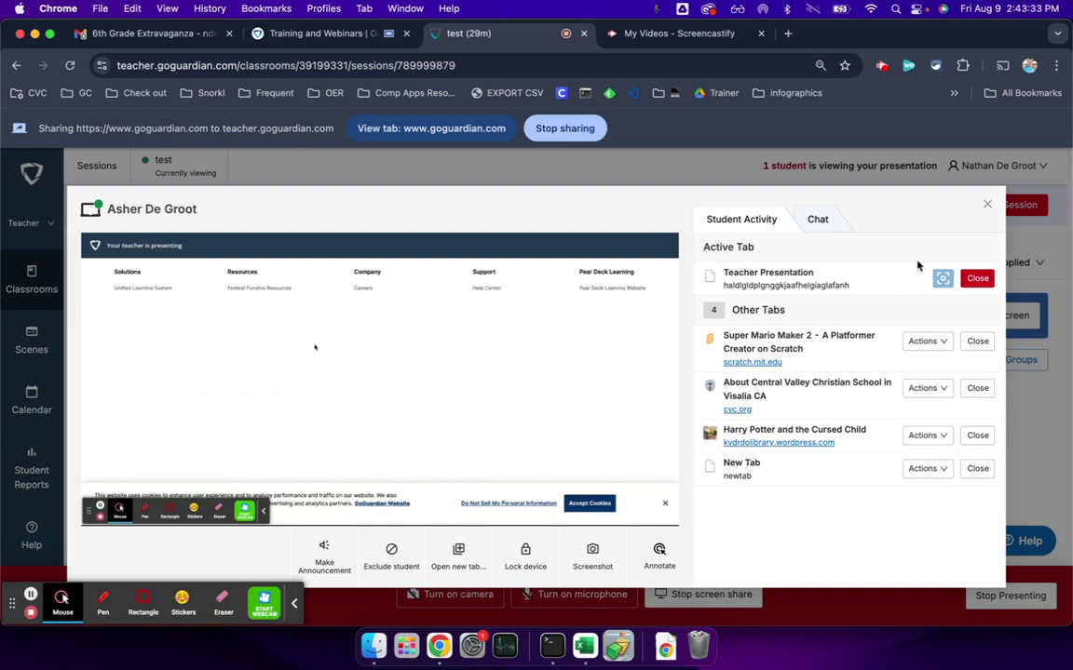
- Close the active Teacher Presentation tab on the student's device
{"action": "left_click", "coordinate": [976, 279]}
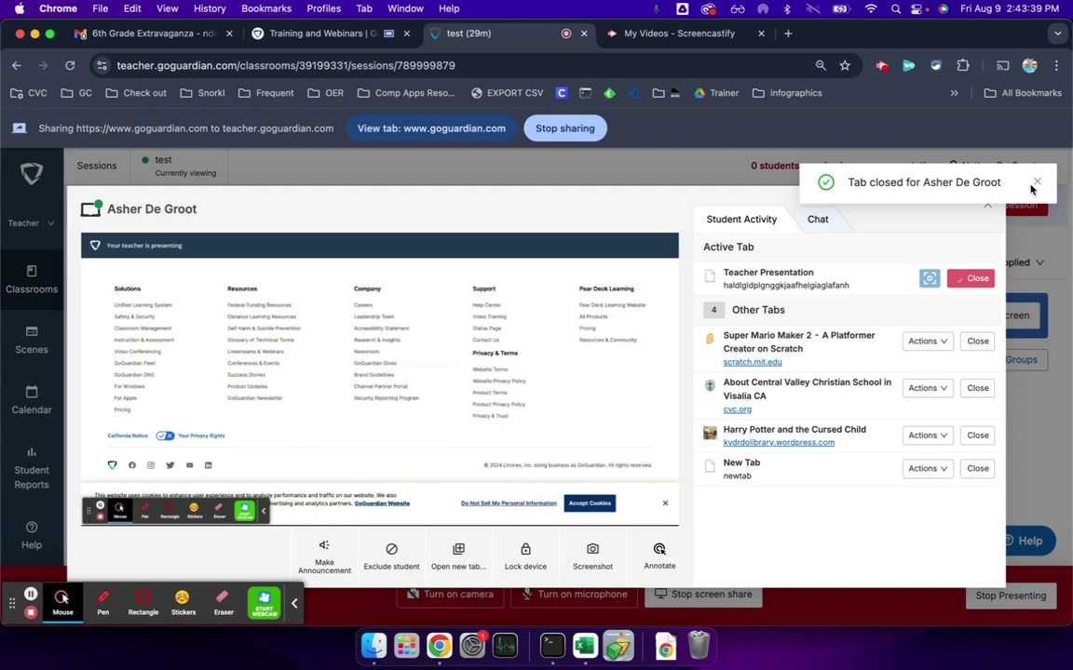
{"action": "left_click", "coordinate": [635, 158]}
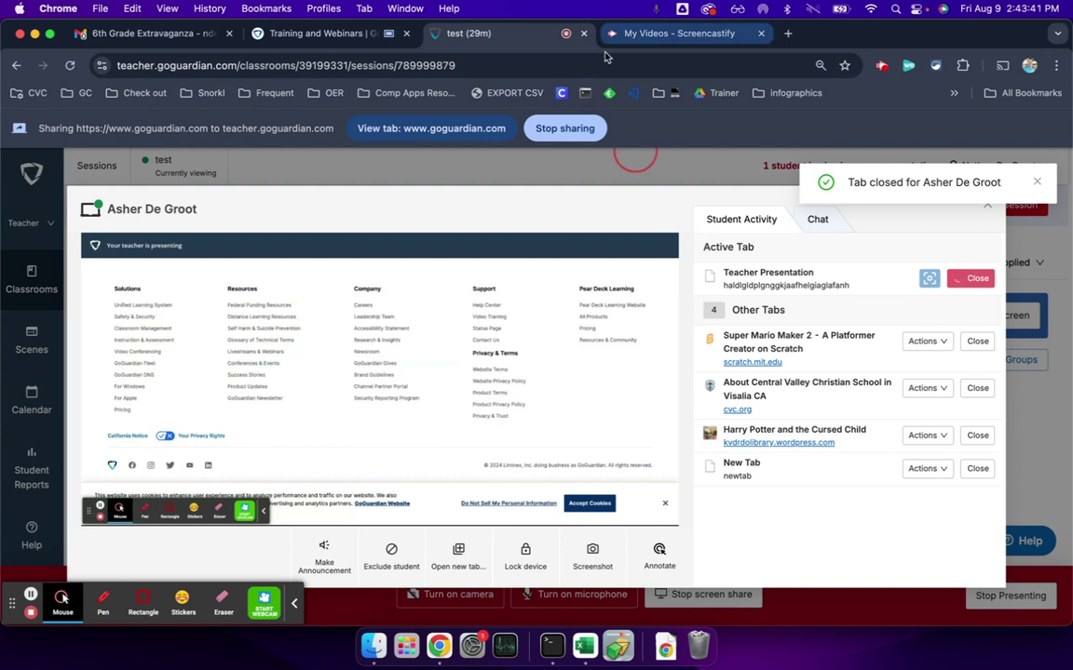